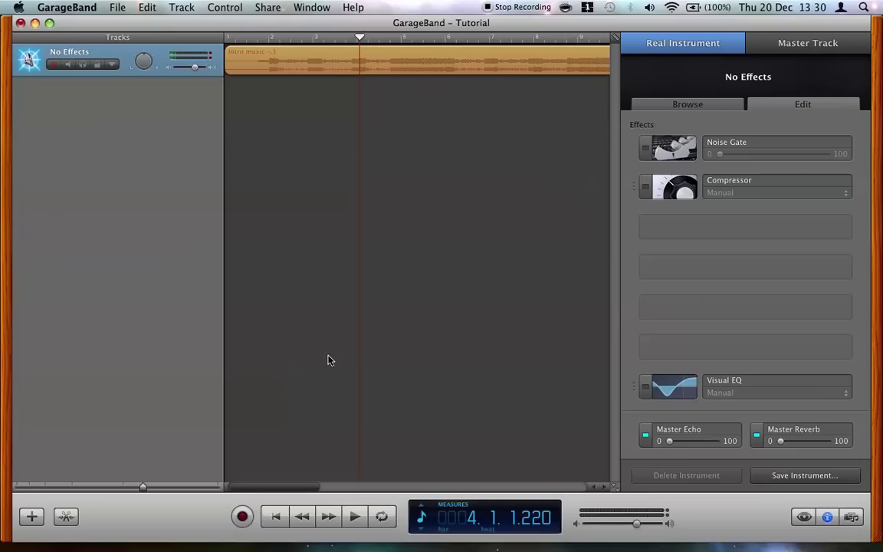
Play the intro music from the song's start, then return the playhead to bar 1.
{"action": "left_click", "coordinate": [276, 518]}
{"action": "left_click", "coordinate": [355, 515]}
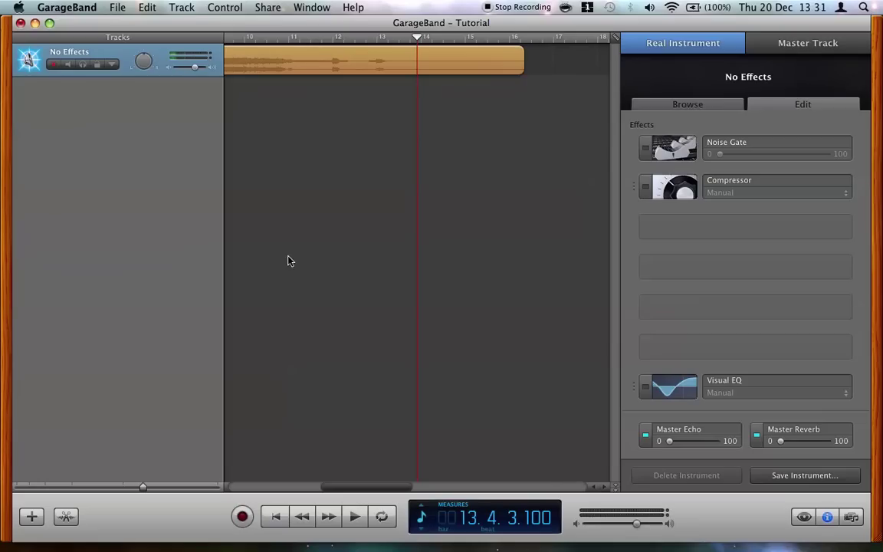
{"action": "left_click", "coordinate": [276, 515]}
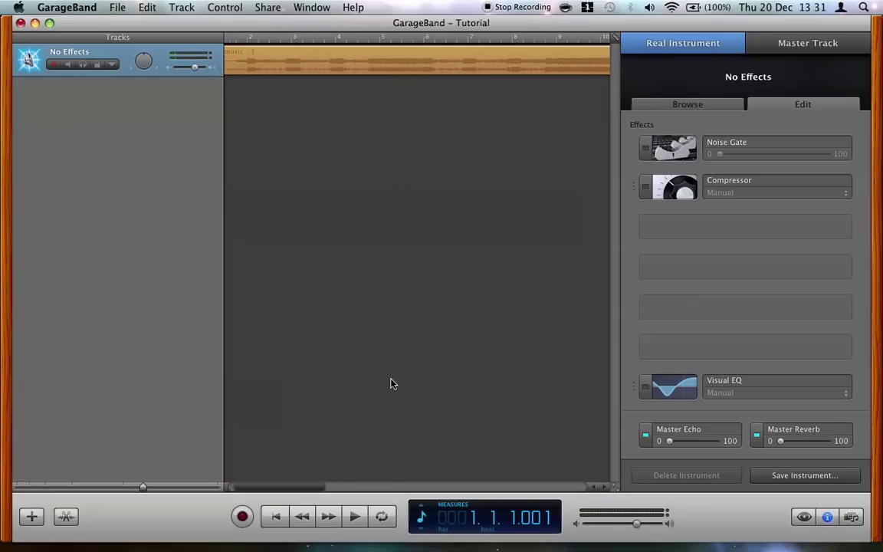
{"action": "left_click", "coordinate": [726, 227]}
Add AUFilter on the Manual preset and make its 96 Hz band a 36 Hz high-pass.
{"action": "left_click", "coordinate": [778, 413]}
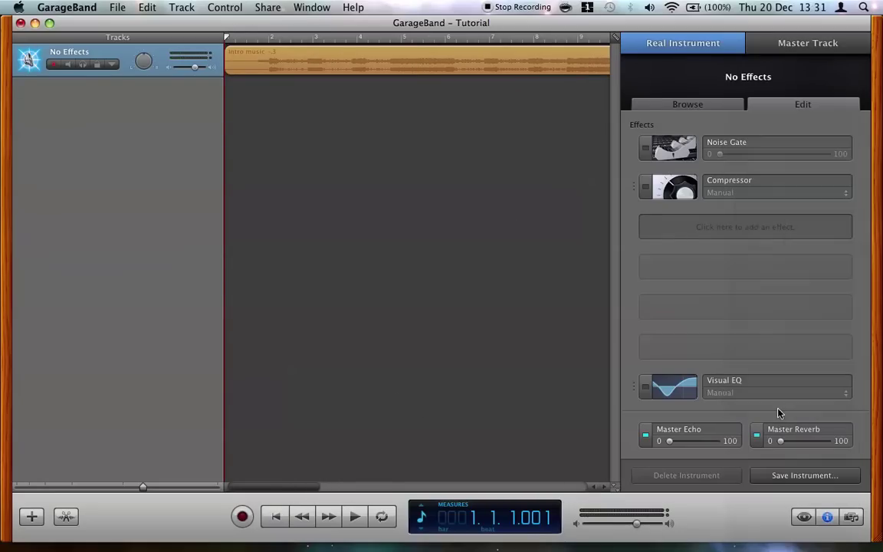
{"action": "left_click", "coordinate": [682, 235]}
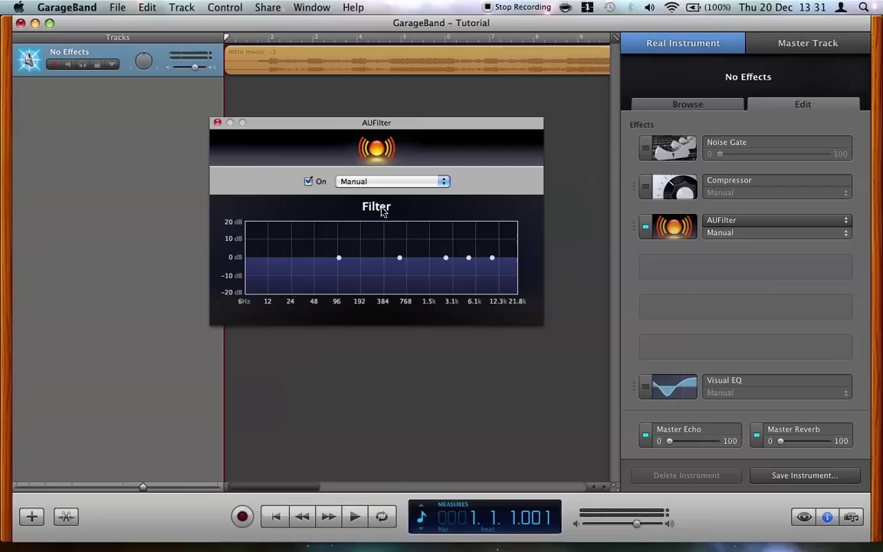
{"action": "left_click", "coordinate": [337, 180]}
{"action": "left_click", "coordinate": [314, 193]}
{"action": "mouse_move", "coordinate": [339, 256]}
{"action": "left_click", "coordinate": [369, 269]}
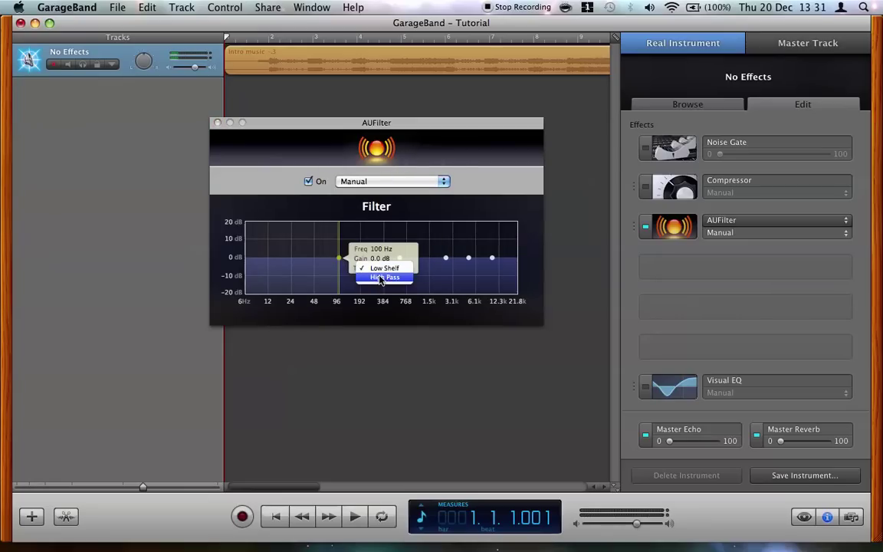
{"action": "left_click", "coordinate": [387, 280]}
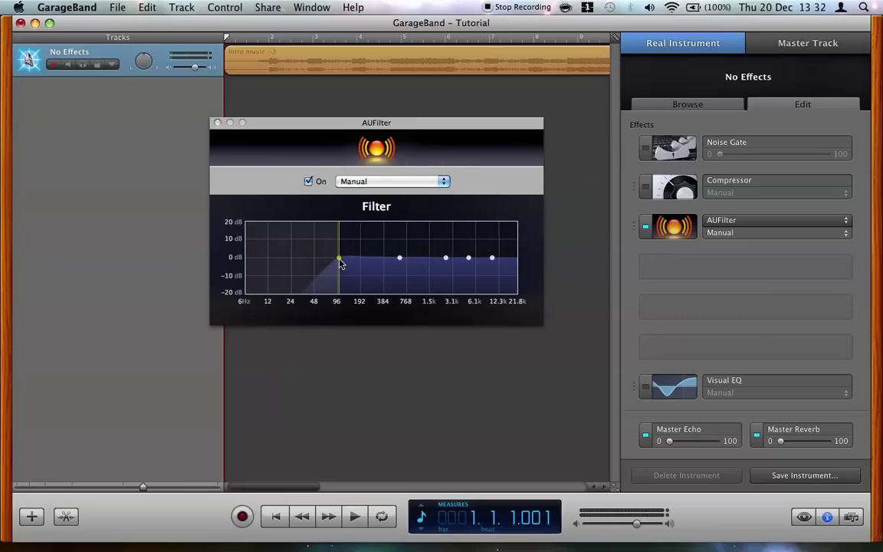
{"action": "left_click_drag", "start_coordinate": [338, 257], "coordinate": [305, 262]}
Make the AUFilter's highest band a low-pass at about 15252 Hz and check both bands.
{"action": "left_click", "coordinate": [493, 261]}
{"action": "left_click", "coordinate": [418, 256]}
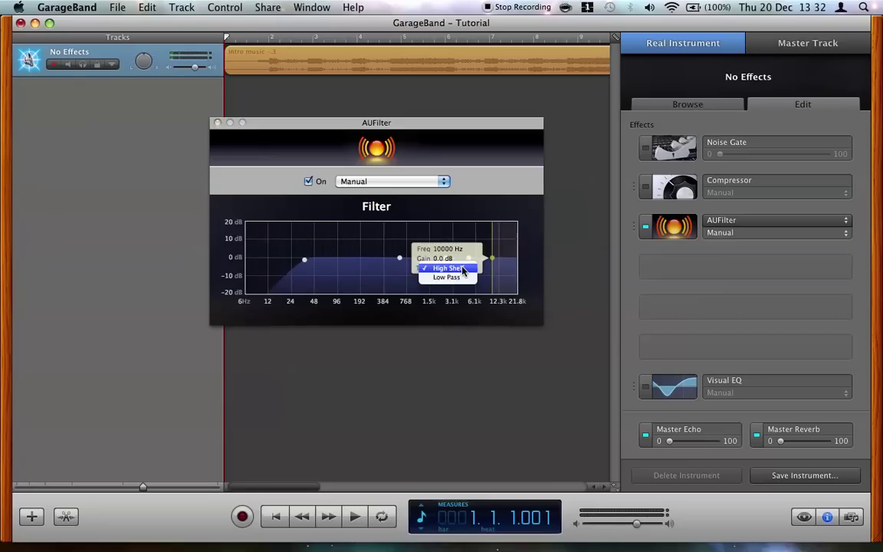
{"action": "left_click", "coordinate": [418, 265]}
{"action": "left_click_drag", "start_coordinate": [505, 259], "coordinate": [507, 266]}
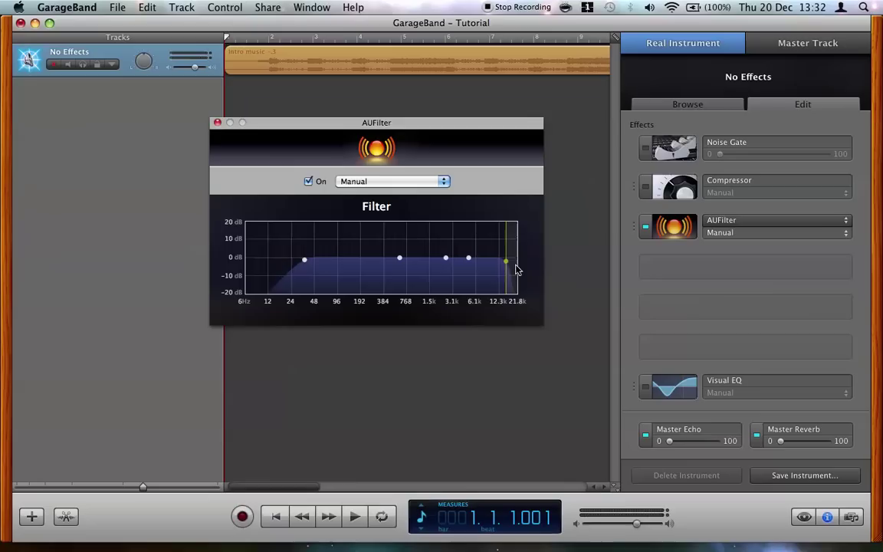
{"action": "left_click", "coordinate": [506, 261]}
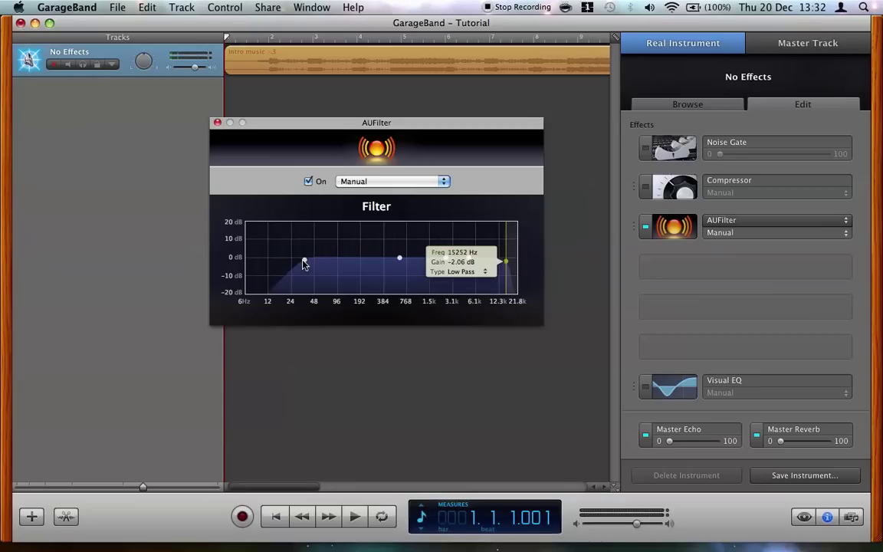
{"action": "left_click", "coordinate": [304, 260]}
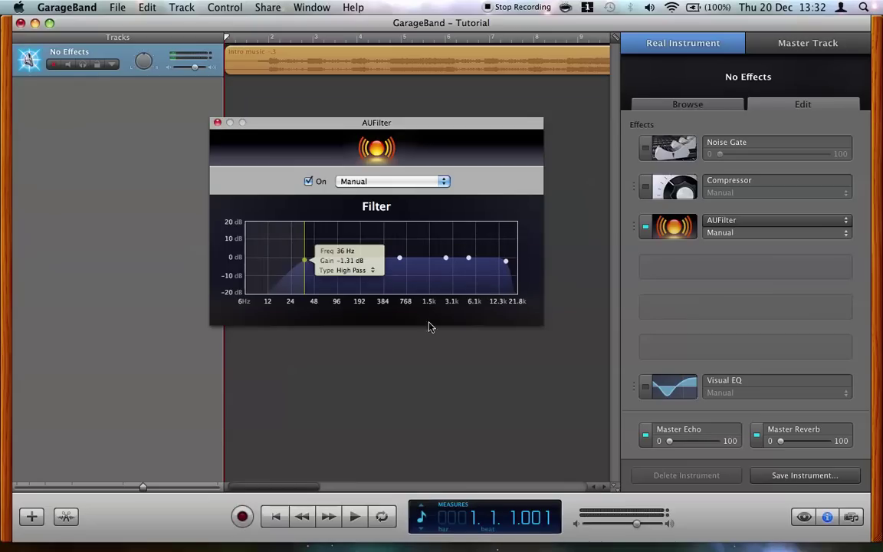
{"action": "left_click", "coordinate": [217, 123]}
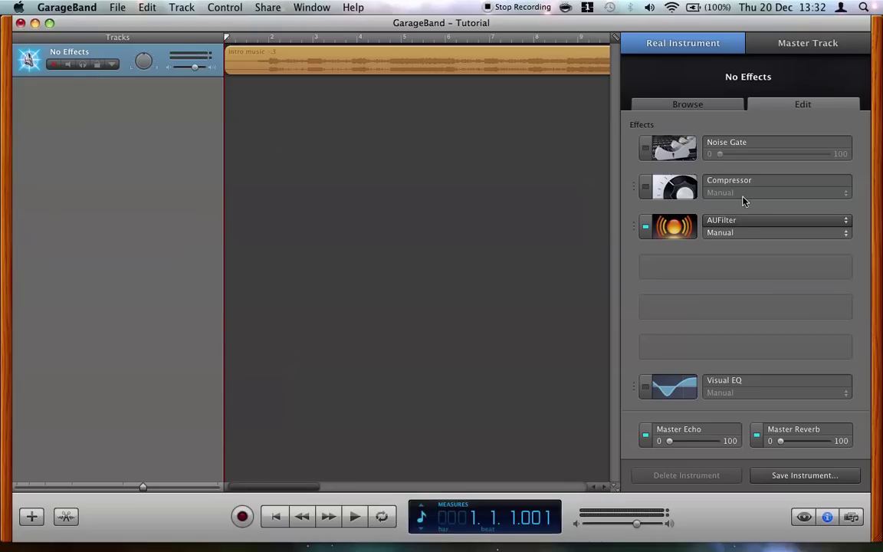
{"action": "left_click", "coordinate": [740, 220]}
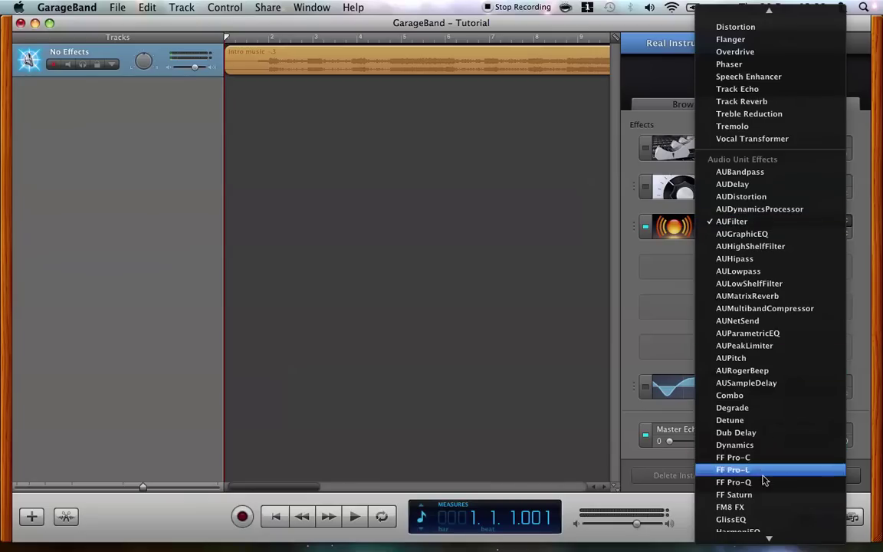
{"action": "left_click", "coordinate": [728, 222]}
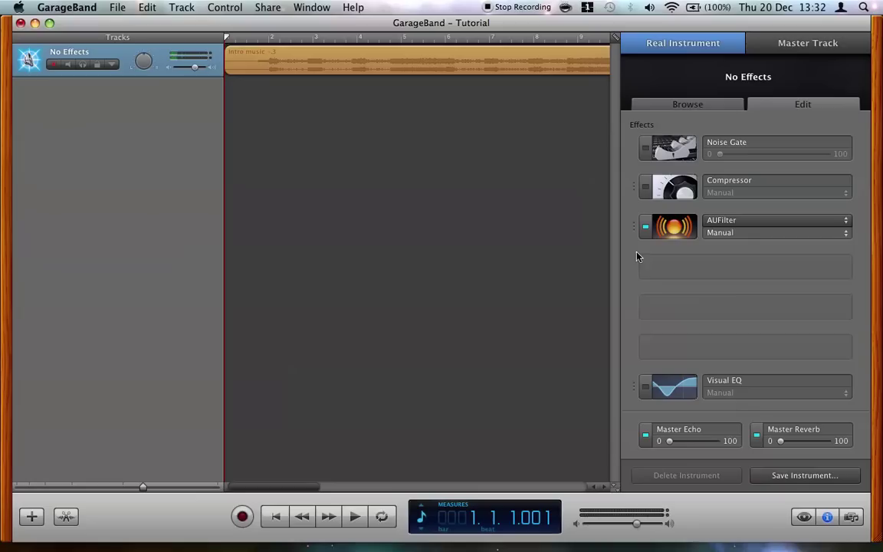
{"action": "mouse_move", "coordinate": [671, 189]}
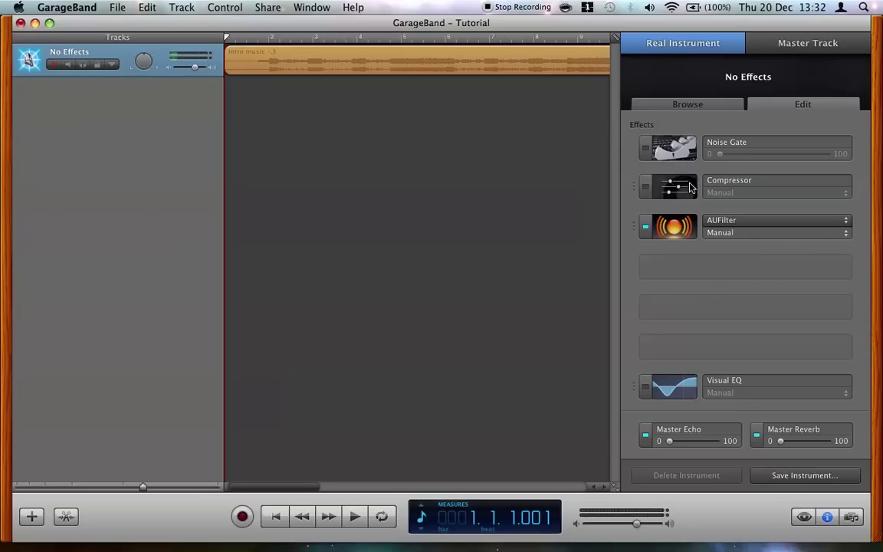
{"action": "left_click", "coordinate": [671, 188]}
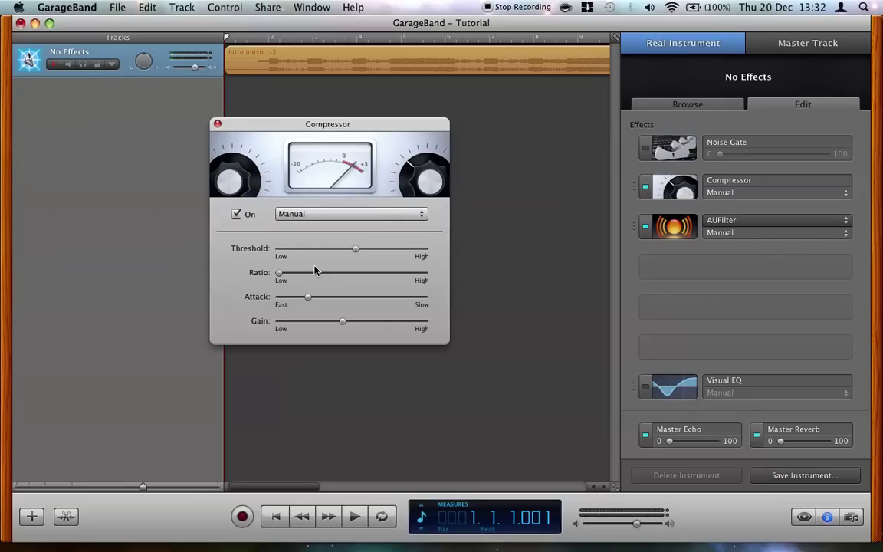
{"action": "left_click", "coordinate": [218, 125]}
Switch off the Compressor, add Dynamics in the fourth effect slot, and open its editor.
{"action": "left_click", "coordinate": [645, 186]}
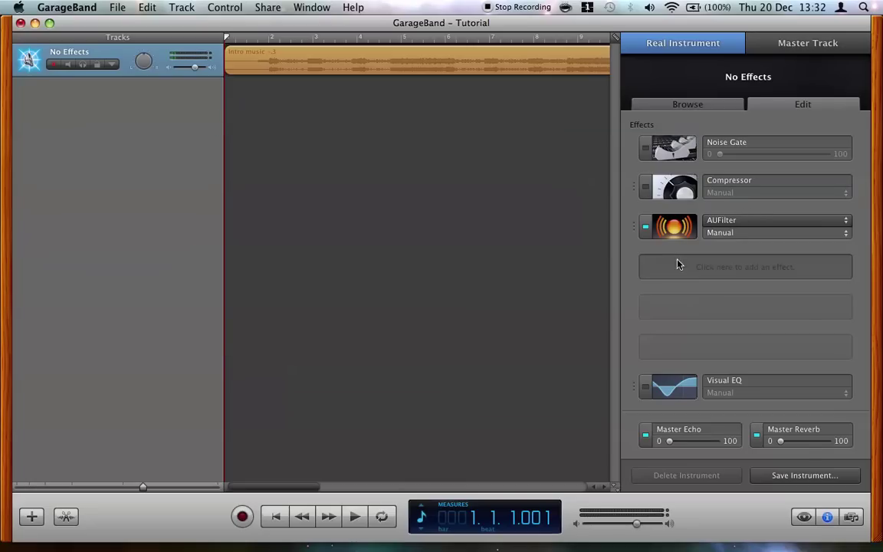
{"action": "left_click", "coordinate": [677, 263]}
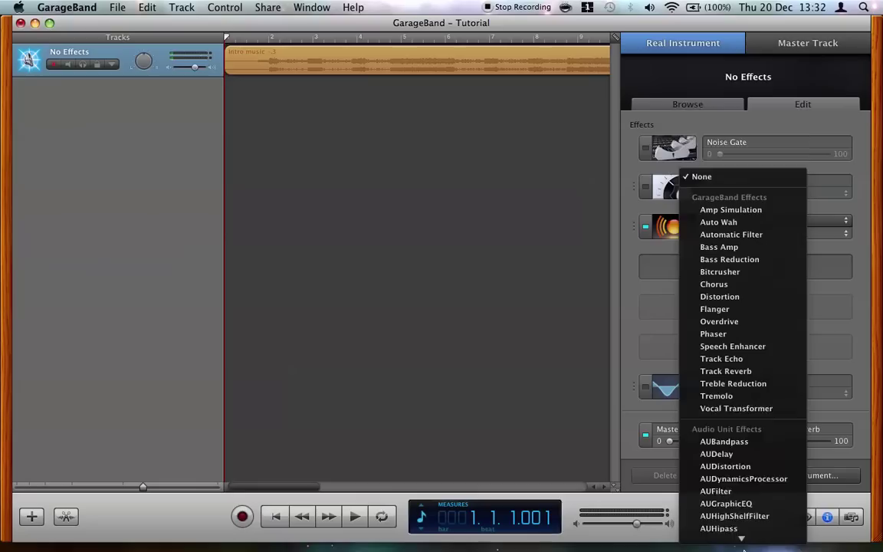
{"action": "mouse_move", "coordinate": [742, 548]}
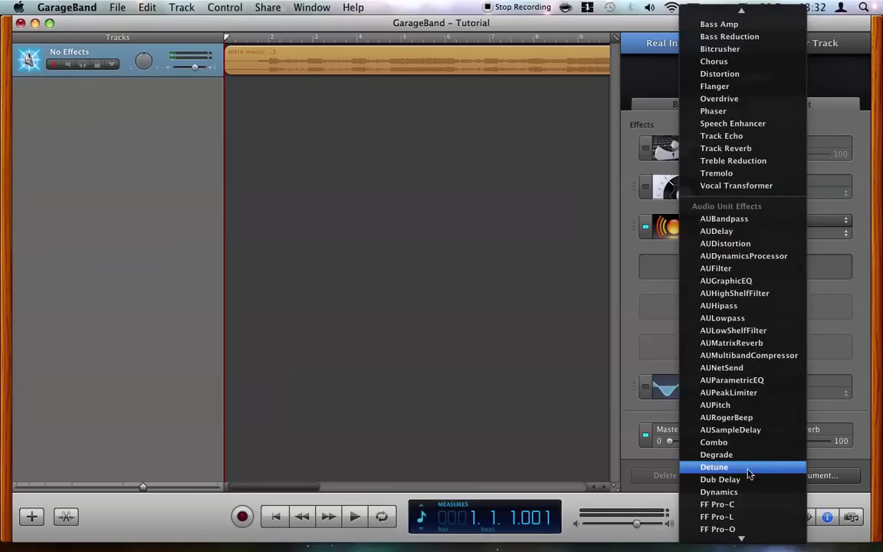
{"action": "left_click", "coordinate": [747, 492]}
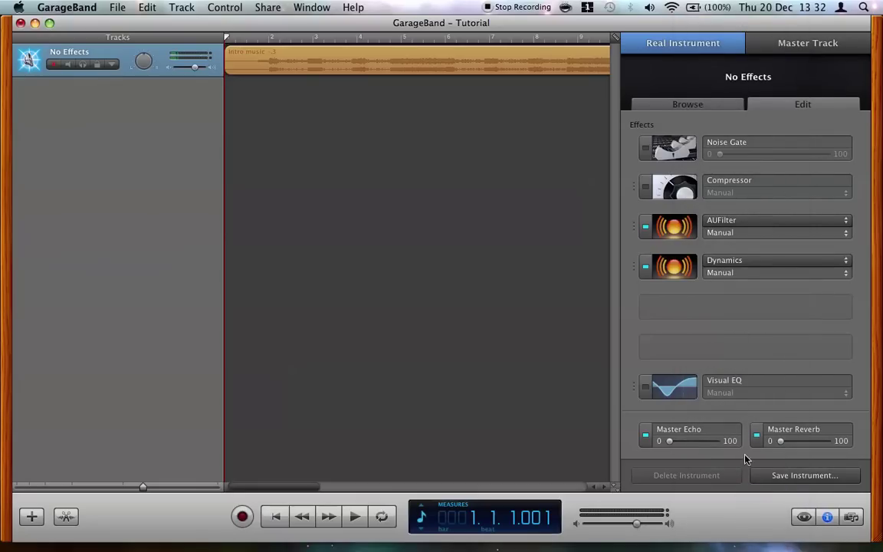
{"action": "left_click", "coordinate": [685, 275]}
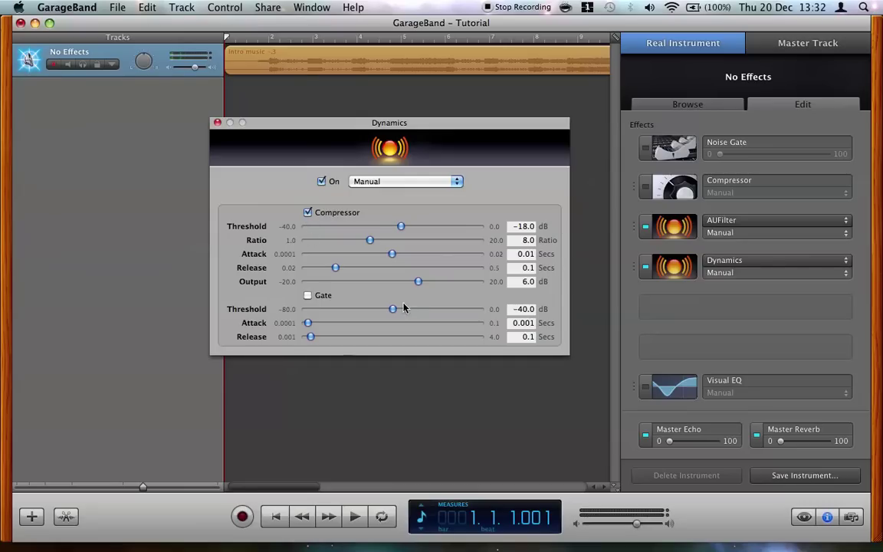
Drop the Dynamics gate threshold to -64.86 dB and play the track briefly to hear it.
{"action": "left_click_drag", "start_coordinate": [392, 309], "coordinate": [341, 315]}
{"action": "left_click", "coordinate": [274, 484]}
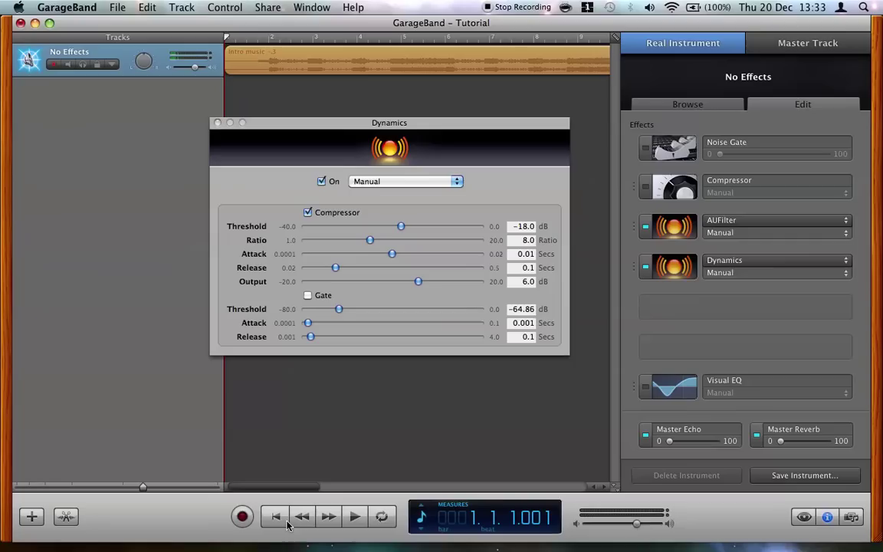
{"action": "key", "text": "space"}
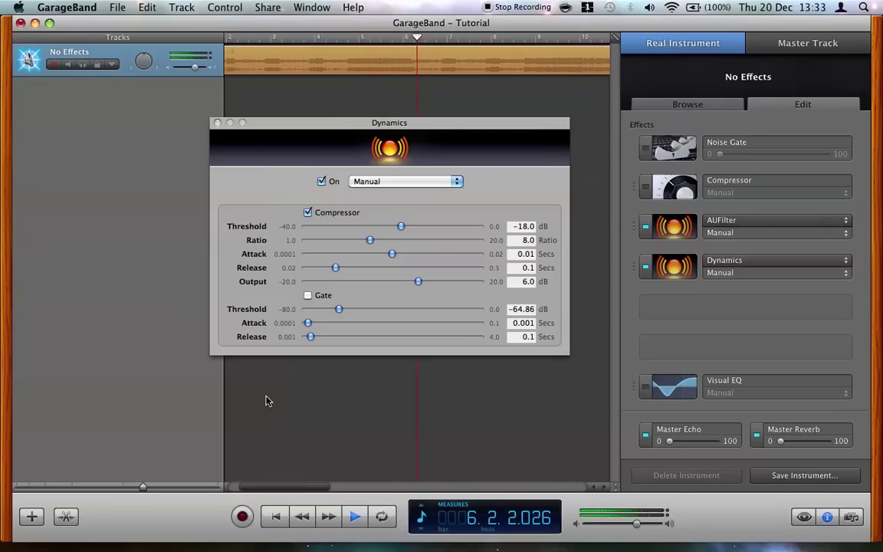
{"action": "key", "text": "space"}
{"action": "scroll", "coordinate": [394, 66], "scroll_direction": "left", "scroll_amount": 2}
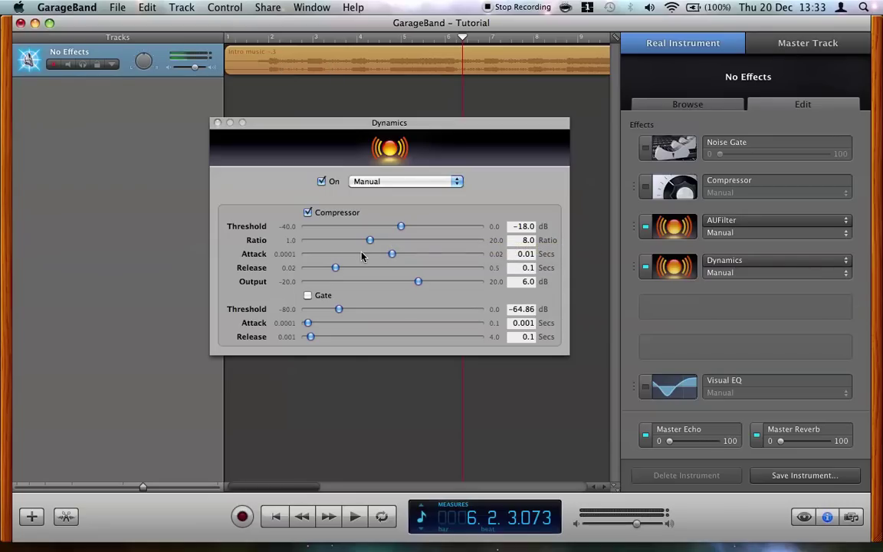
Raise the Dynamics compressor threshold to -6.87 dB.
{"action": "left_click", "coordinate": [404, 228]}
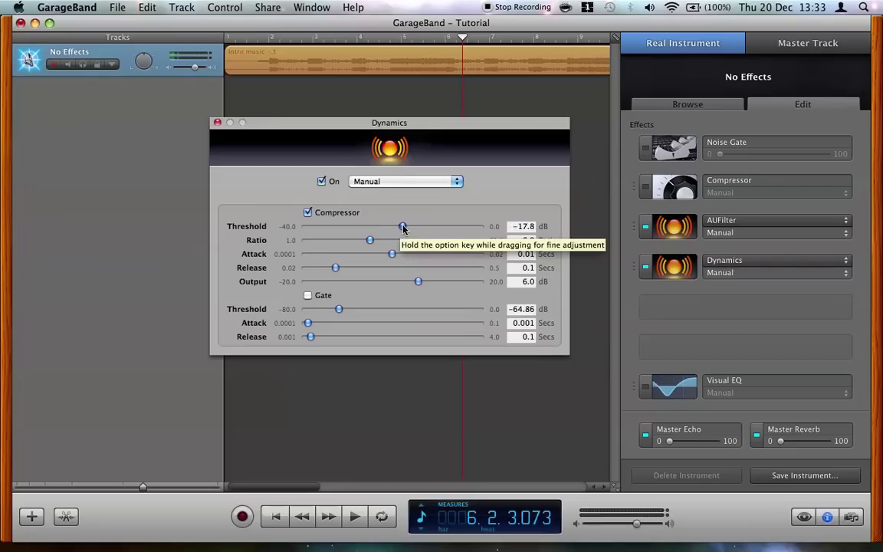
{"action": "left_click_drag", "start_coordinate": [403, 227], "coordinate": [460, 225]}
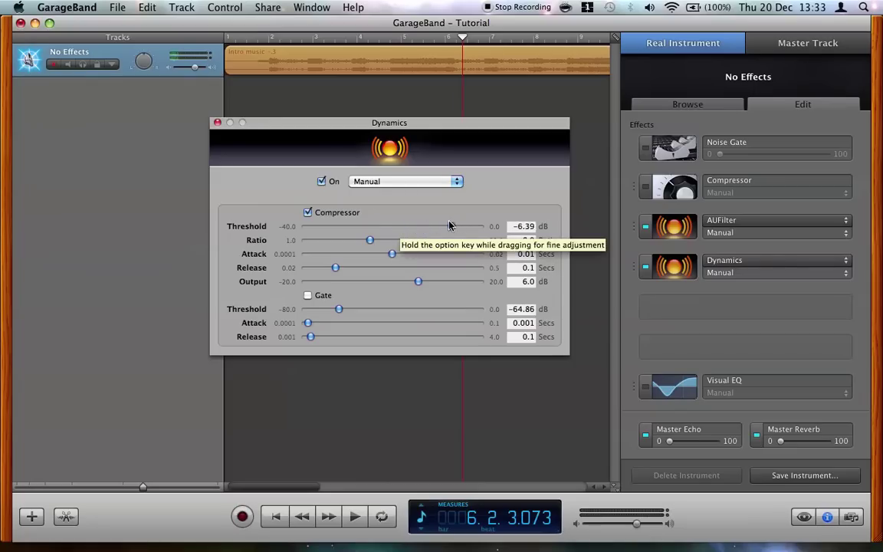
{"action": "mouse_move", "coordinate": [449, 225]}
{"action": "left_mouse_down"}
{"action": "mouse_move", "coordinate": [430, 227]}
{"action": "mouse_move", "coordinate": [449, 226]}
{"action": "left_mouse_up"}
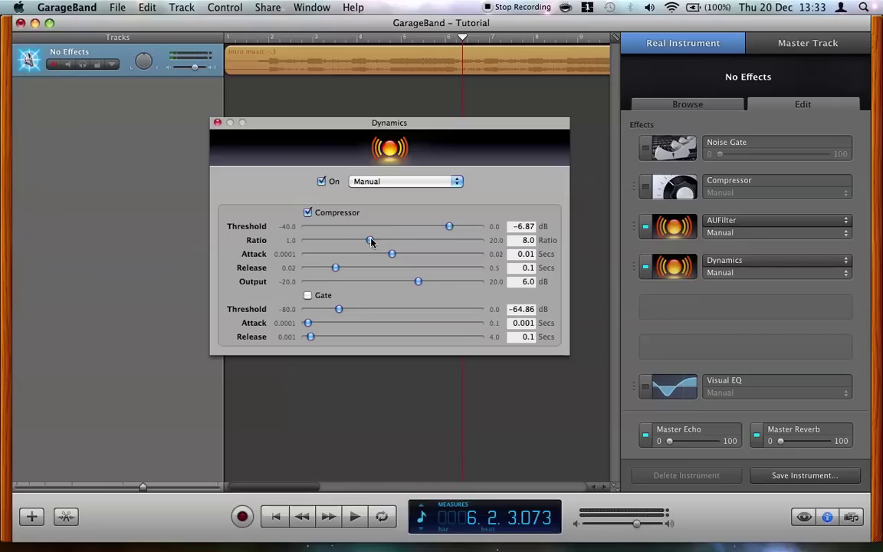
Set the Dynamics compressor ratio to 15.29.
{"action": "left_click_drag", "start_coordinate": [373, 241], "coordinate": [448, 241]}
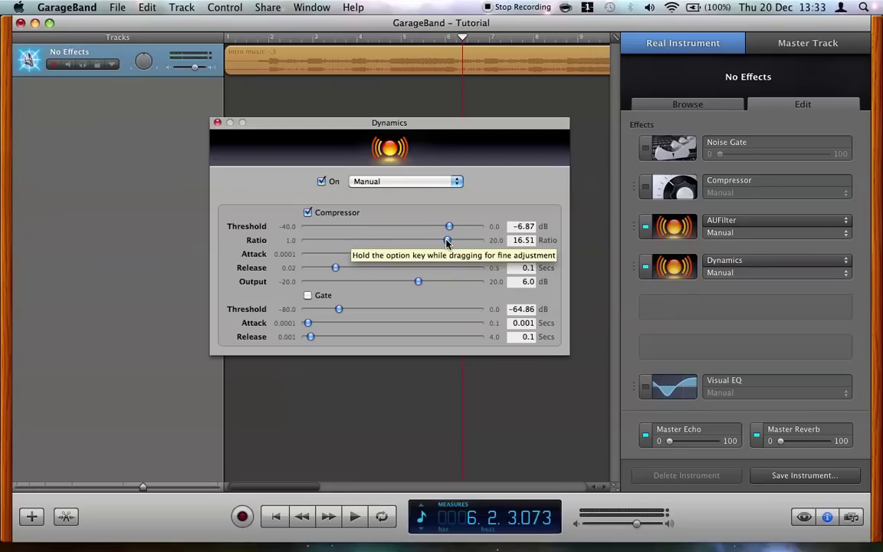
{"action": "left_click_drag", "start_coordinate": [448, 242], "coordinate": [285, 240]}
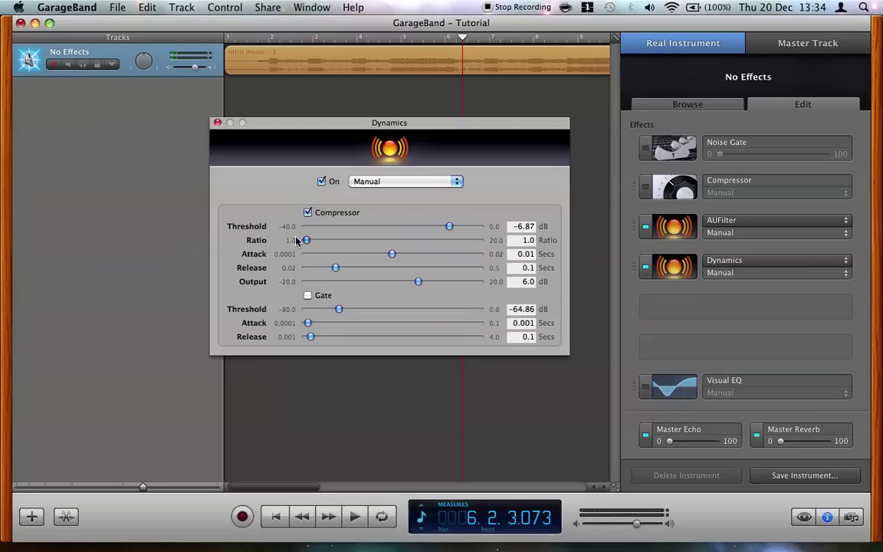
{"action": "left_click_drag", "start_coordinate": [305, 239], "coordinate": [481, 240]}
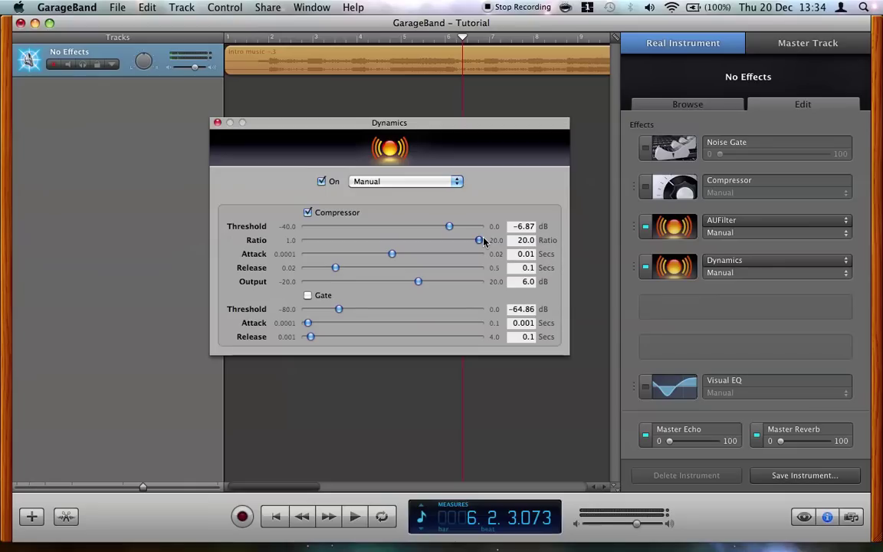
{"action": "left_click_drag", "start_coordinate": [480, 241], "coordinate": [436, 243]}
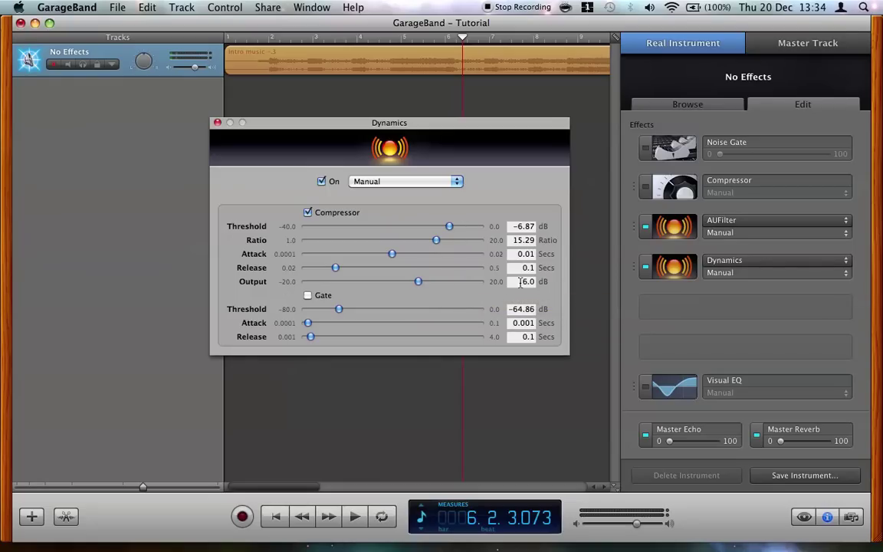
Play the track from the start to hear the compression, stopping near bar 14 and scrolling back.
{"action": "left_click", "coordinate": [276, 516]}
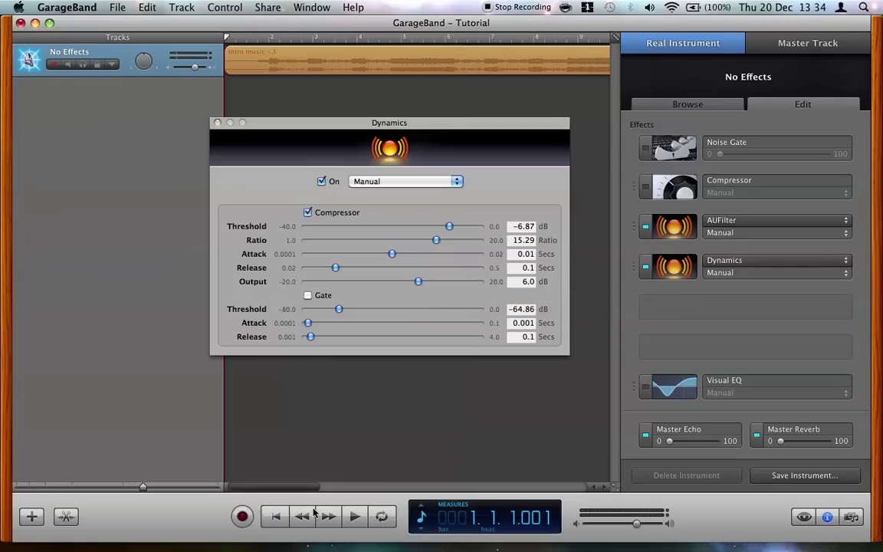
{"action": "left_click", "coordinate": [352, 516]}
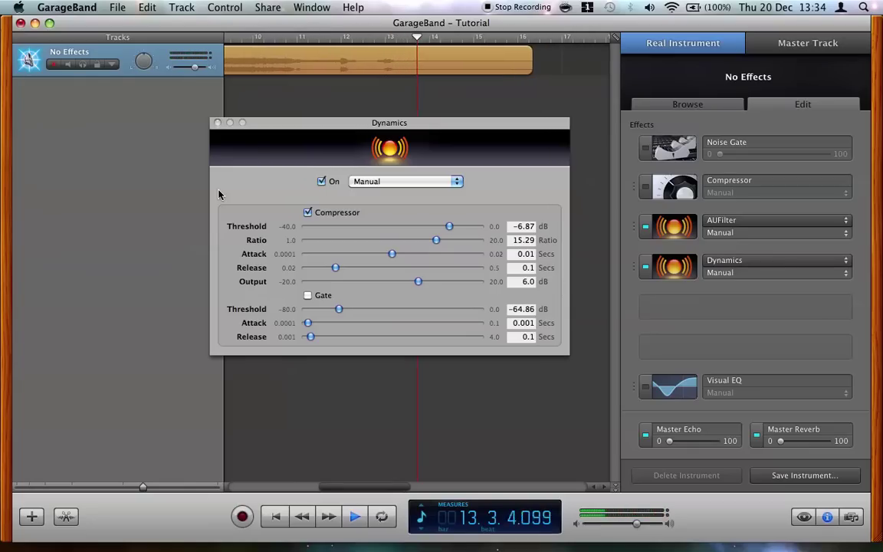
{"action": "key", "text": "space"}
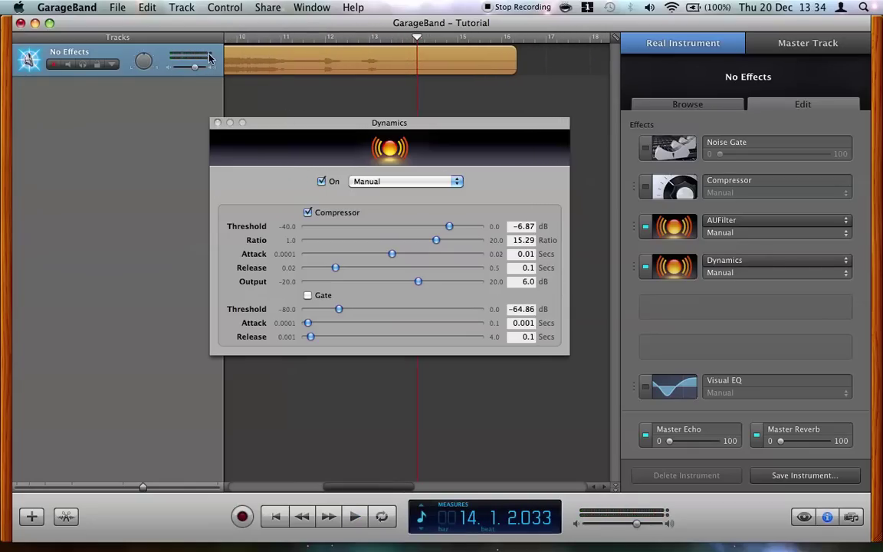
{"action": "scroll", "coordinate": [246, 66], "scroll_direction": "left", "scroll_amount": 5}
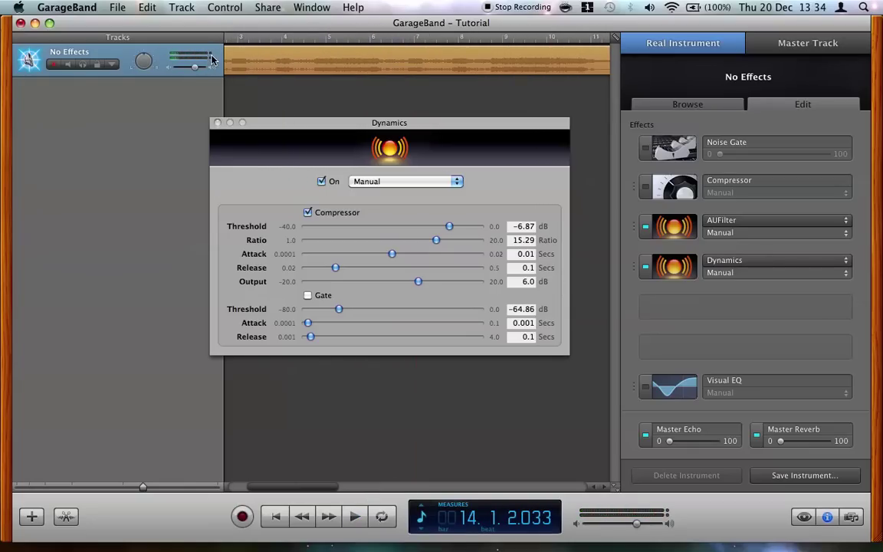
{"action": "scroll", "coordinate": [282, 58], "scroll_direction": "left", "scroll_amount": 2}
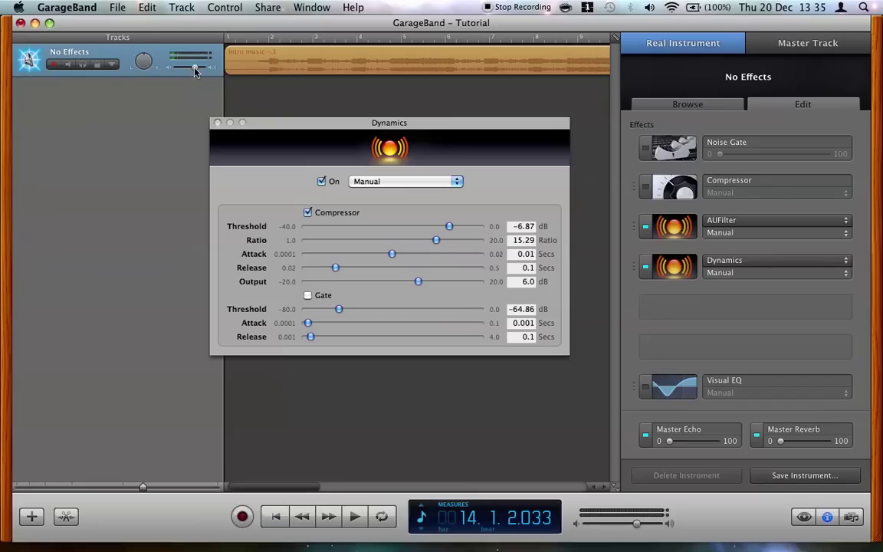
Lower the track volume to -0.5 dB and place the playhead near the song start.
{"action": "mouse_move", "coordinate": [196, 71]}
{"action": "left_click_drag", "start_coordinate": [195, 71], "coordinate": [193, 71]}
{"action": "left_click", "coordinate": [247, 36]}
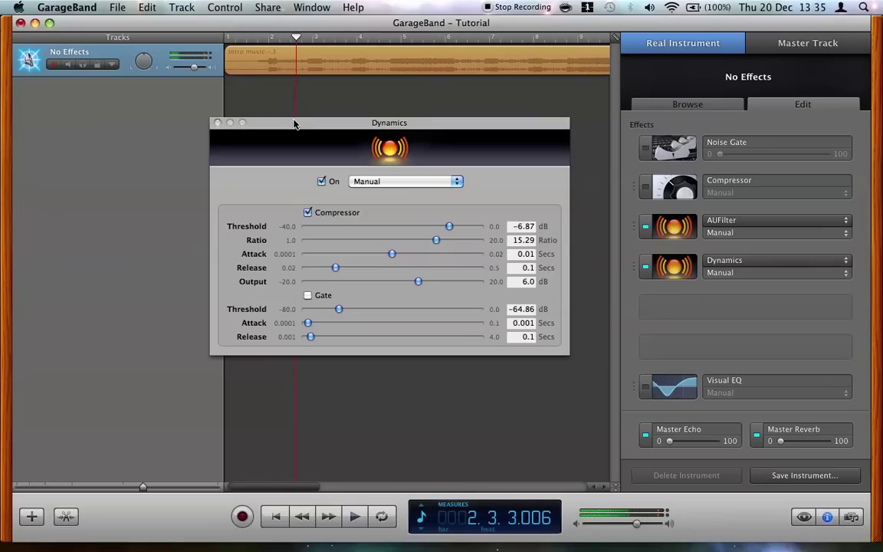
Close the Dynamics window and add an AUPeakLimiter to the empty effect slot below it.
{"action": "left_click", "coordinate": [217, 123]}
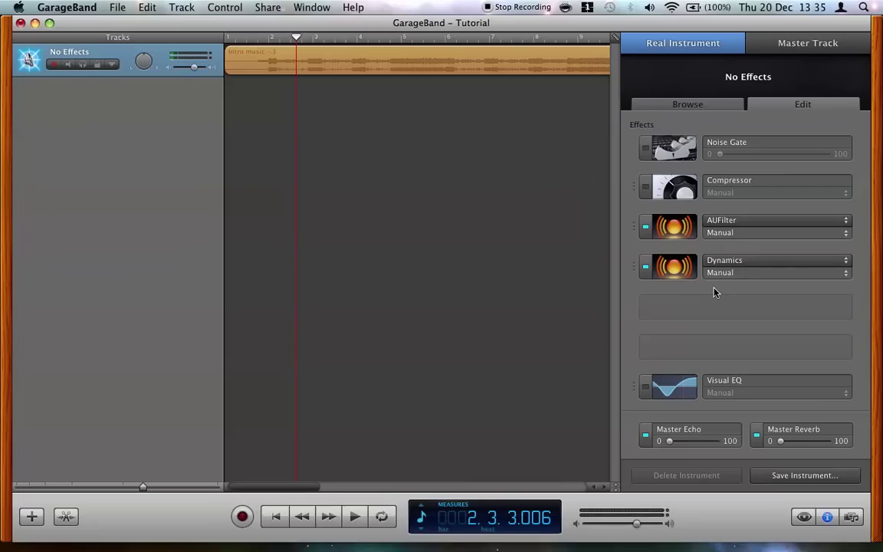
{"action": "left_click", "coordinate": [690, 304]}
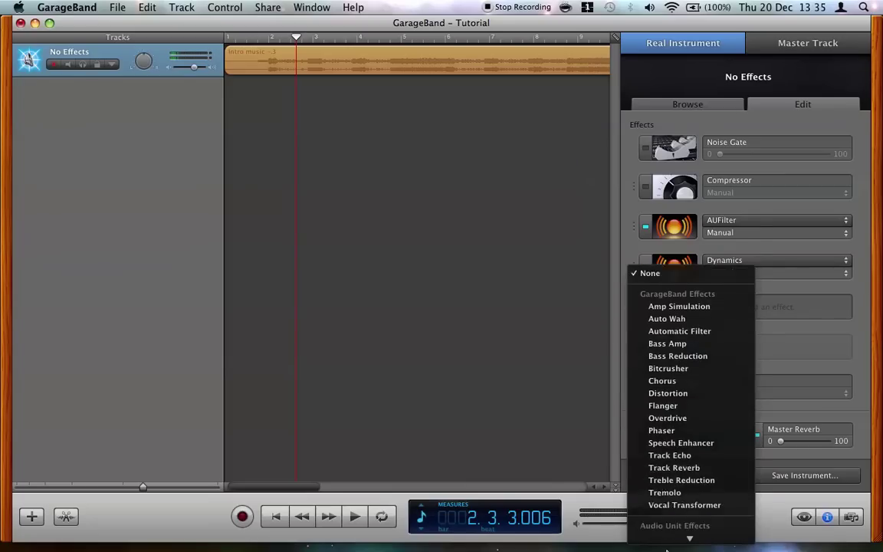
{"action": "left_click", "coordinate": [514, 338]}
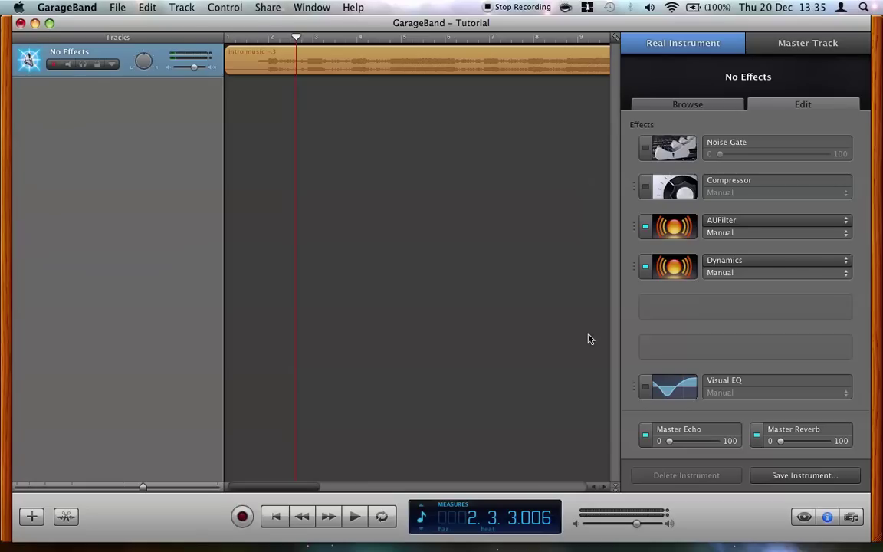
{"action": "left_click", "coordinate": [648, 314]}
{"action": "left_click", "coordinate": [451, 295]}
{"action": "left_click", "coordinate": [667, 349]}
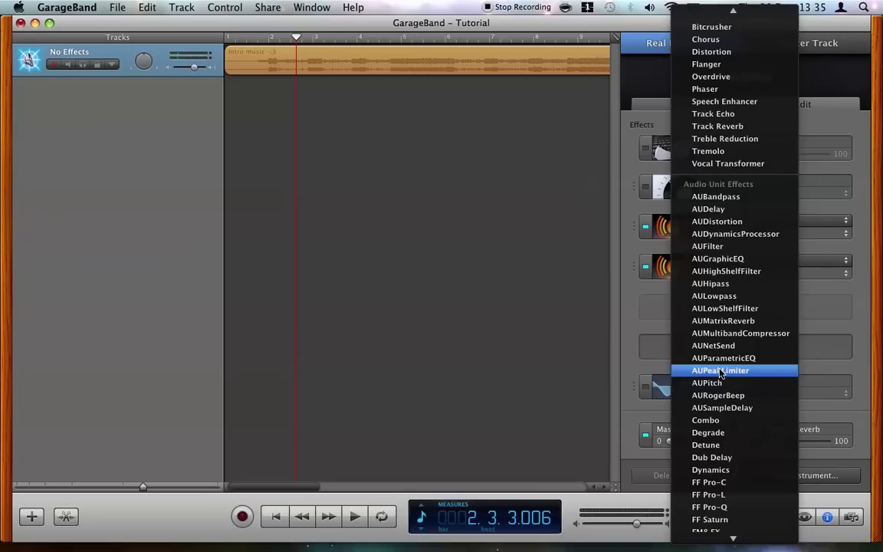
{"action": "left_click", "coordinate": [720, 371]}
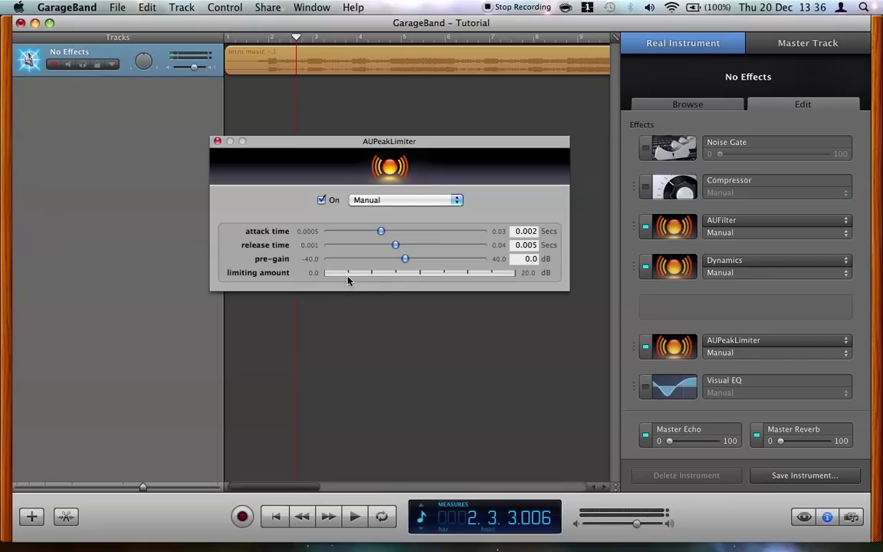
Raise the AUPeakLimiter pre-gain to 1.2 dB while playing from the start, then stop playback.
{"action": "left_click", "coordinate": [277, 515]}
{"action": "left_click", "coordinate": [355, 516]}
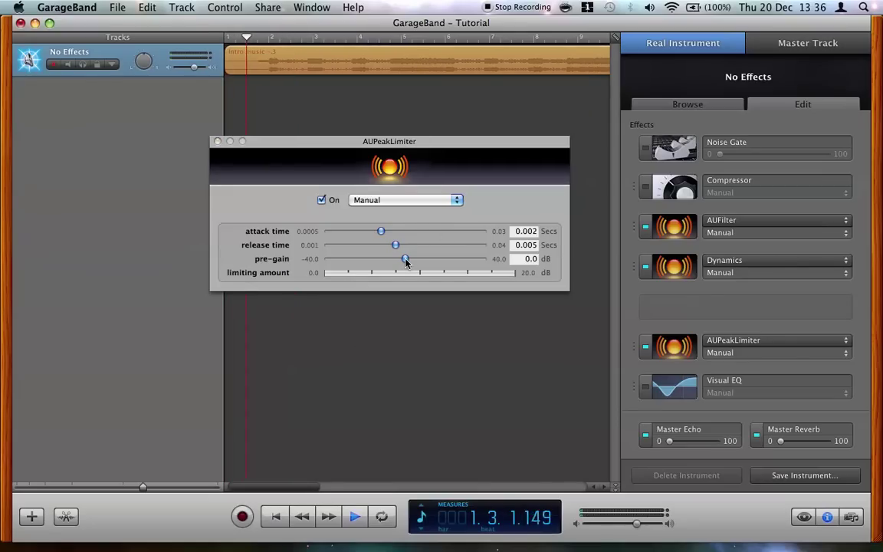
{"action": "left_click", "coordinate": [405, 260]}
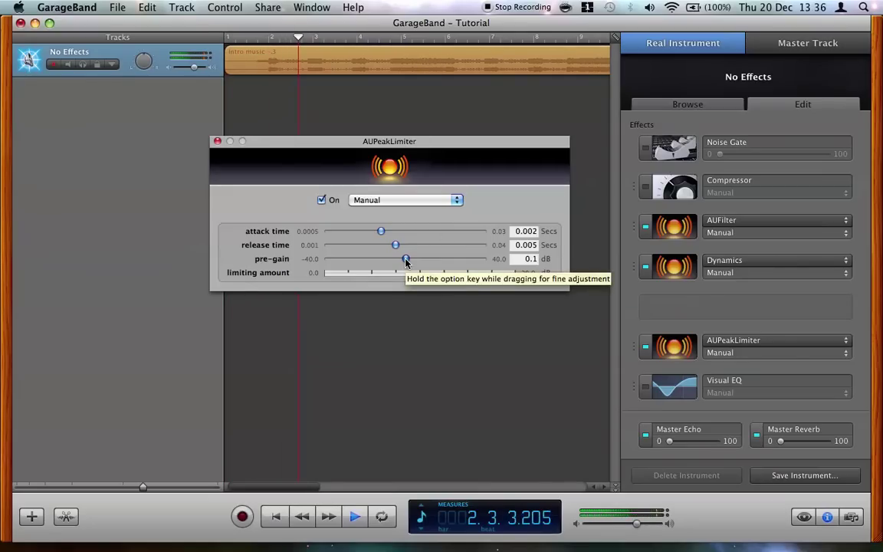
{"action": "left_click_drag", "start_coordinate": [405, 260], "coordinate": [408, 262]}
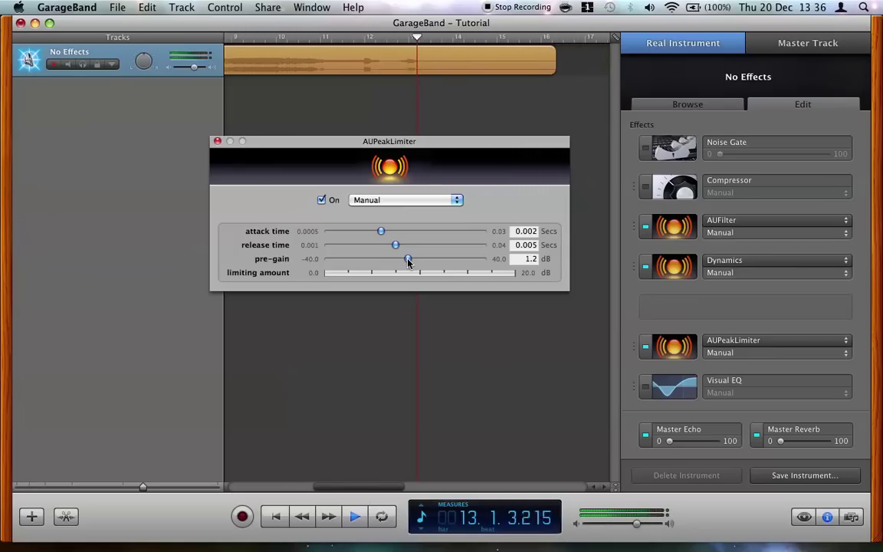
{"action": "key", "text": "space"}
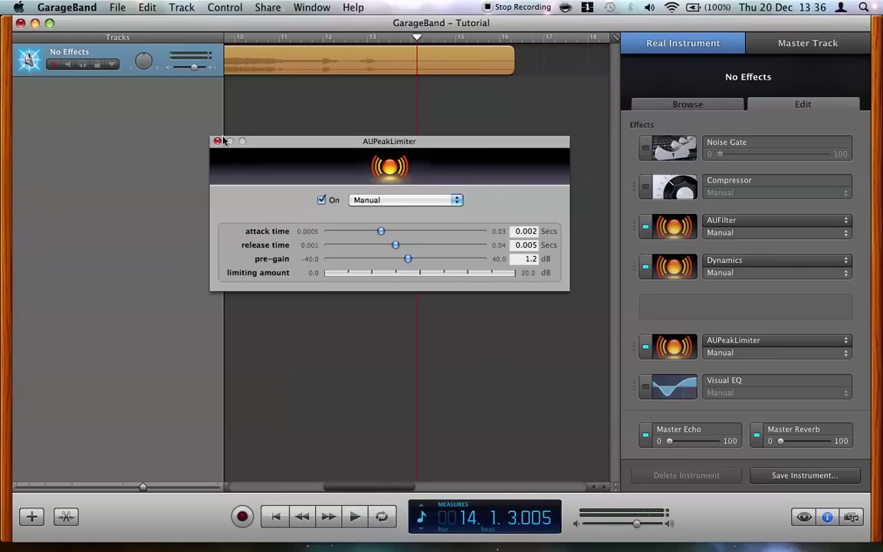
{"action": "left_click", "coordinate": [217, 141]}
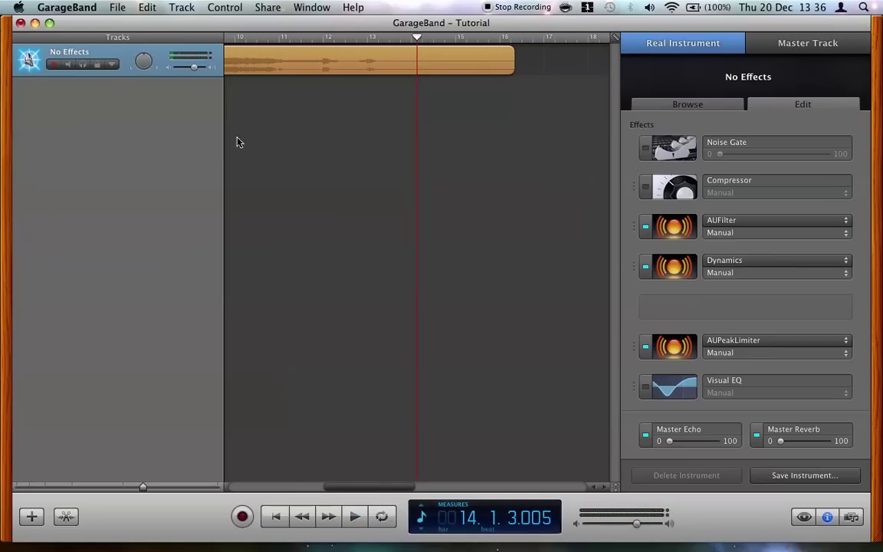
{"action": "scroll", "coordinate": [374, 142], "scroll_direction": "left", "scroll_amount": 10}
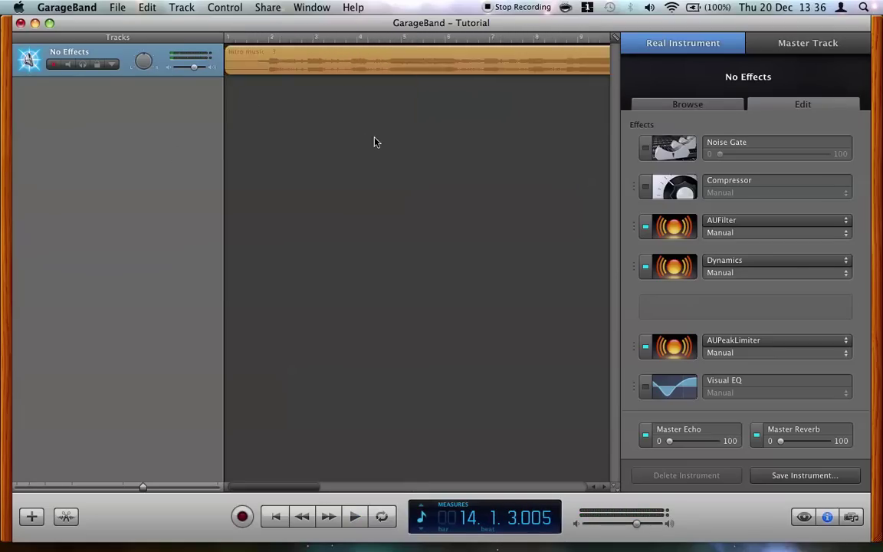
{"action": "left_click", "coordinate": [645, 226]}
{"action": "left_click", "coordinate": [645, 347]}
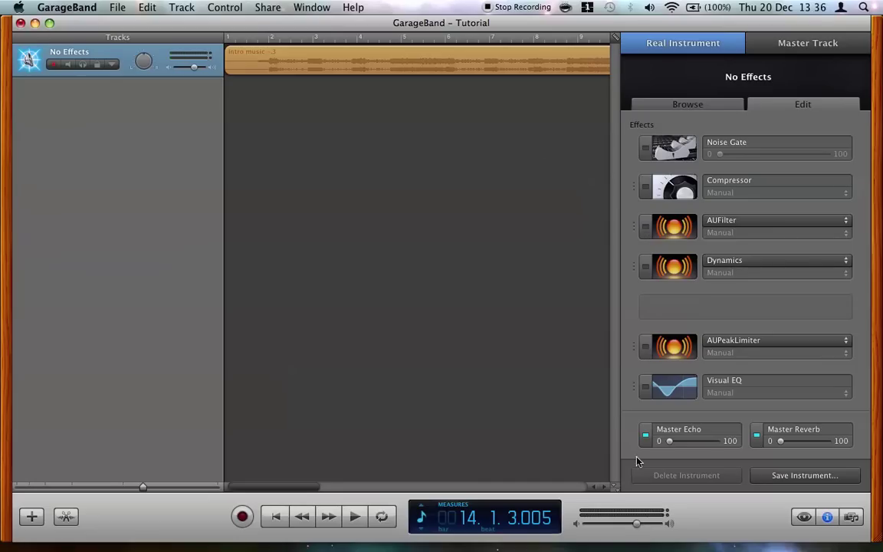
{"action": "left_click", "coordinate": [288, 516]}
{"action": "left_click", "coordinate": [354, 518]}
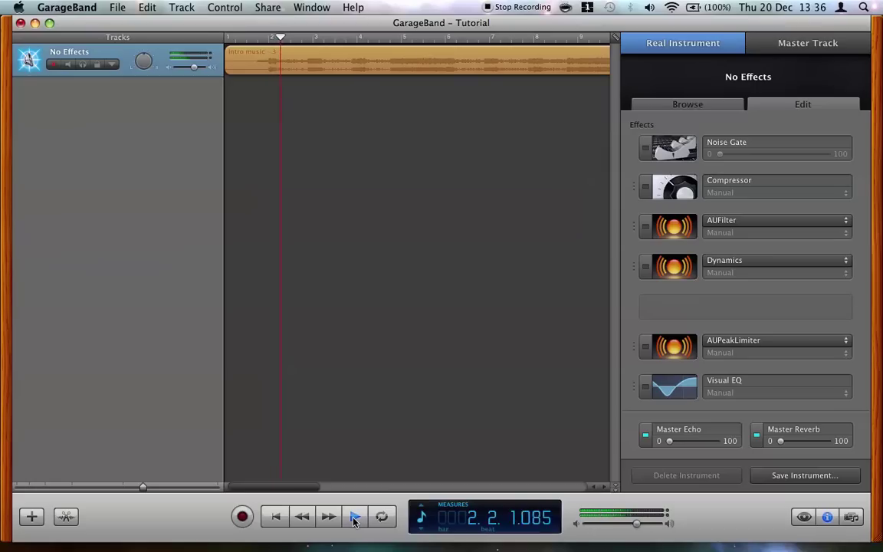
{"action": "left_click", "coordinate": [645, 267]}
{"action": "left_click", "coordinate": [646, 346]}
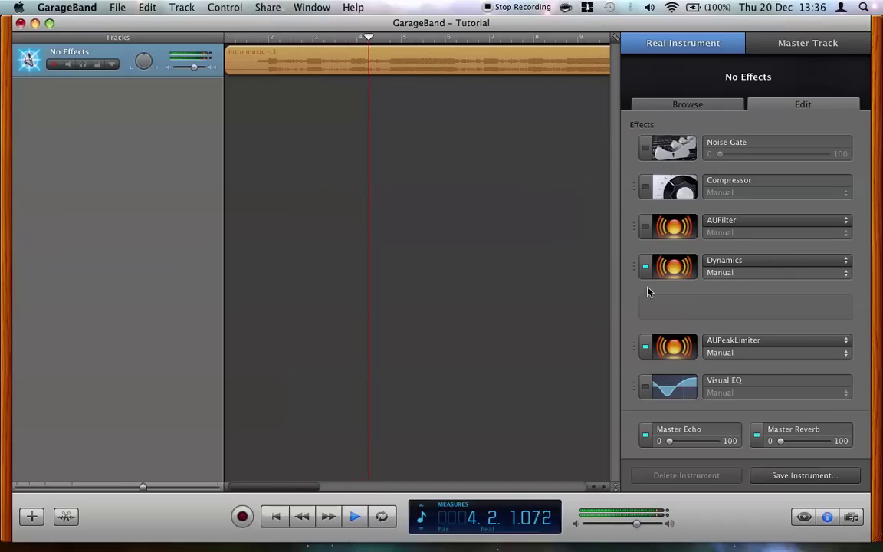
{"action": "left_click", "coordinate": [645, 228]}
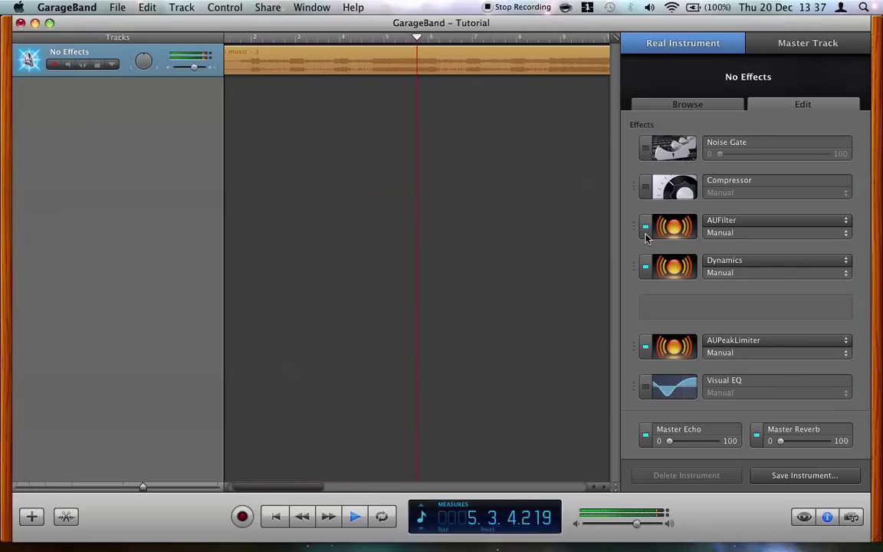
{"action": "key", "text": "space"}
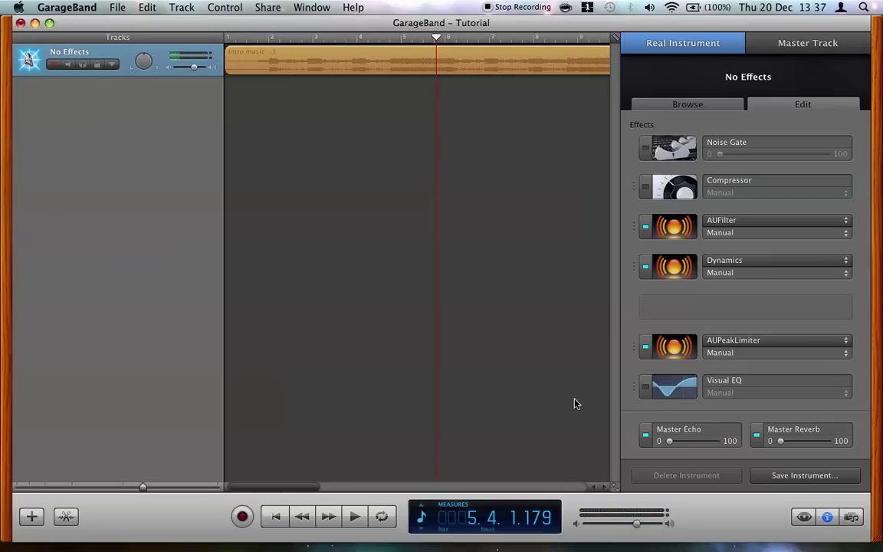
{"action": "left_click", "coordinate": [781, 442]}
{"action": "mouse_move", "coordinate": [781, 442]}
{"action": "left_mouse_down"}
{"action": "mouse_move", "coordinate": [789, 443]}
{"action": "mouse_move", "coordinate": [766, 444]}
{"action": "left_mouse_up"}
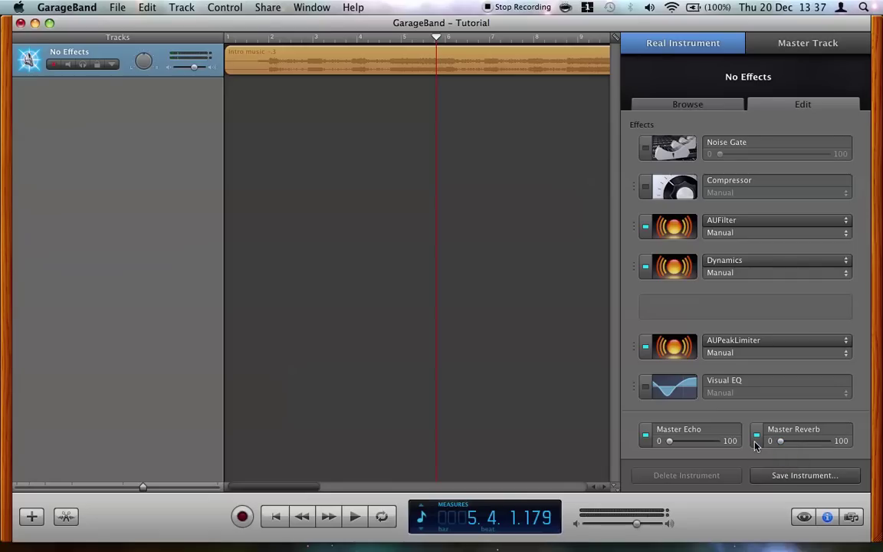
{"action": "left_click", "coordinate": [678, 392]}
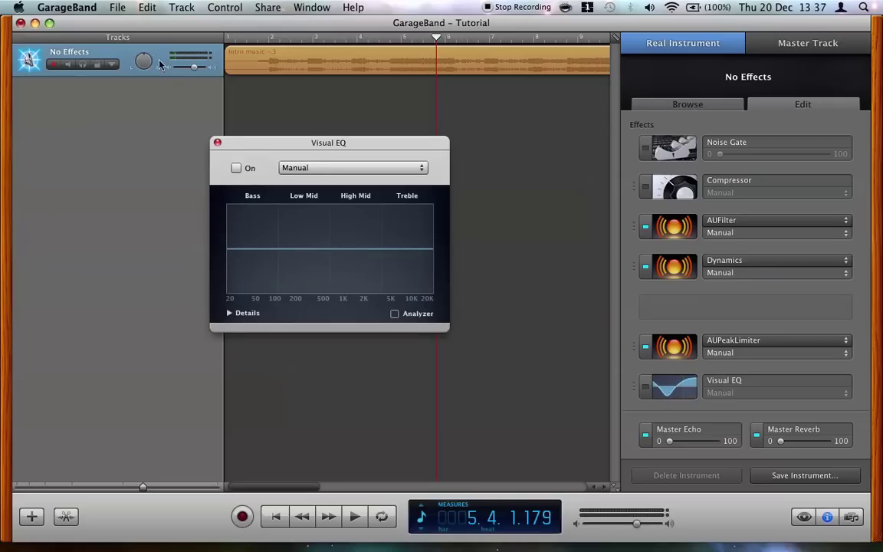
{"action": "left_click", "coordinate": [217, 142]}
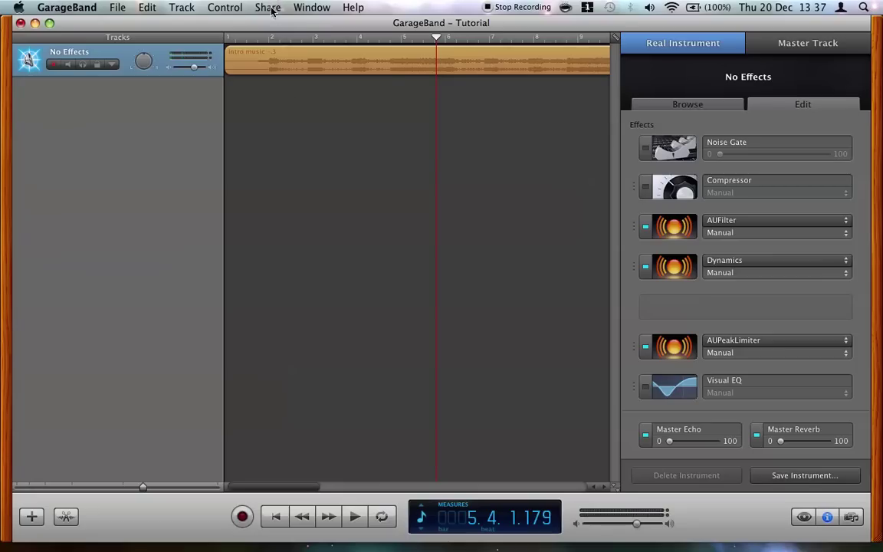
{"action": "left_click", "coordinate": [269, 8]}
{"action": "left_click", "coordinate": [523, 287]}
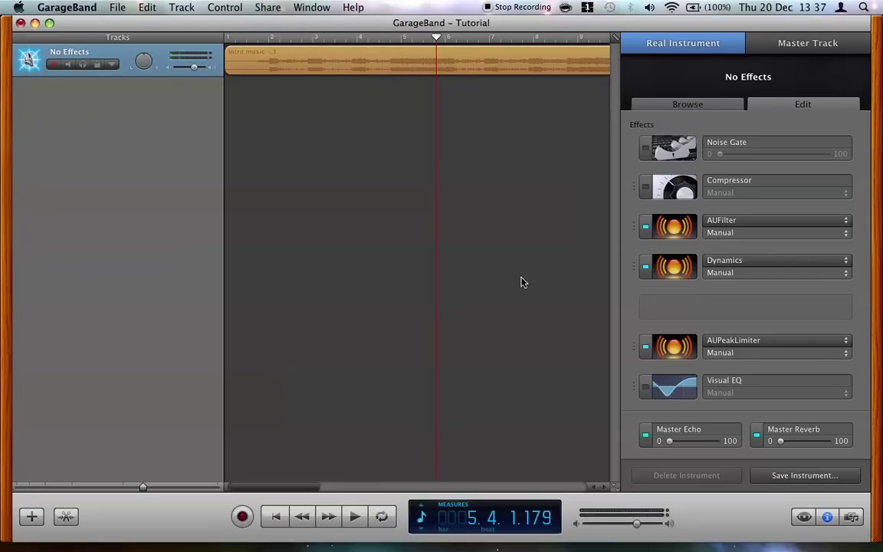